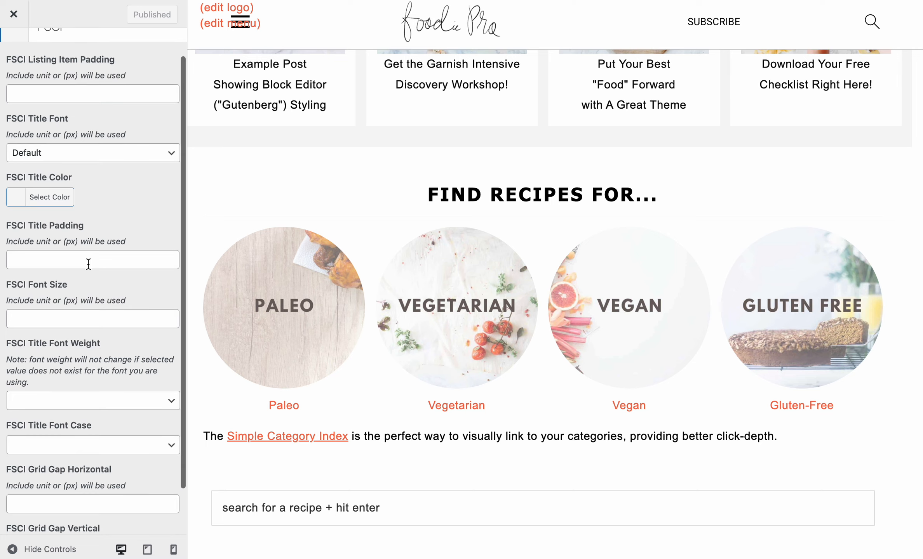
- Try a value of 50 for the FSCI listing item padding and clear it again
scroll(307, 311, "down", 1)
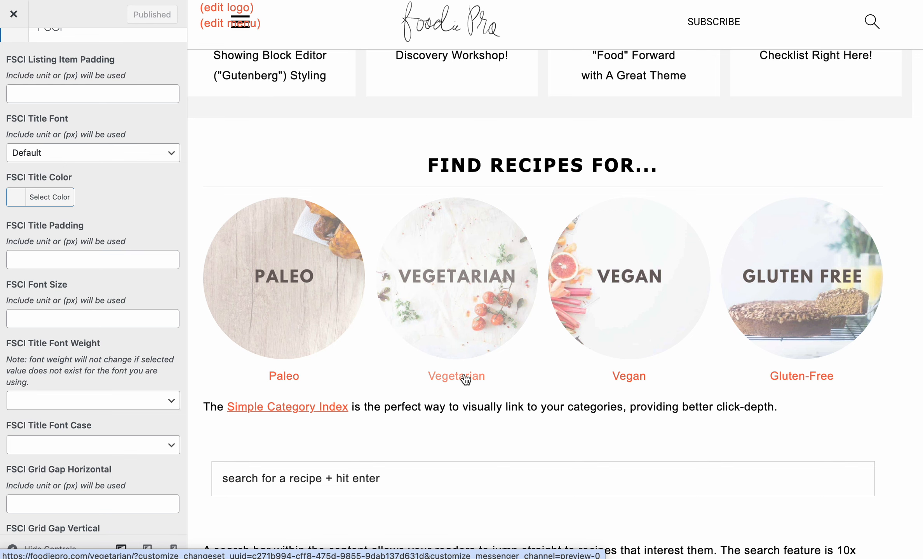
scroll(466, 379, "up", 2)
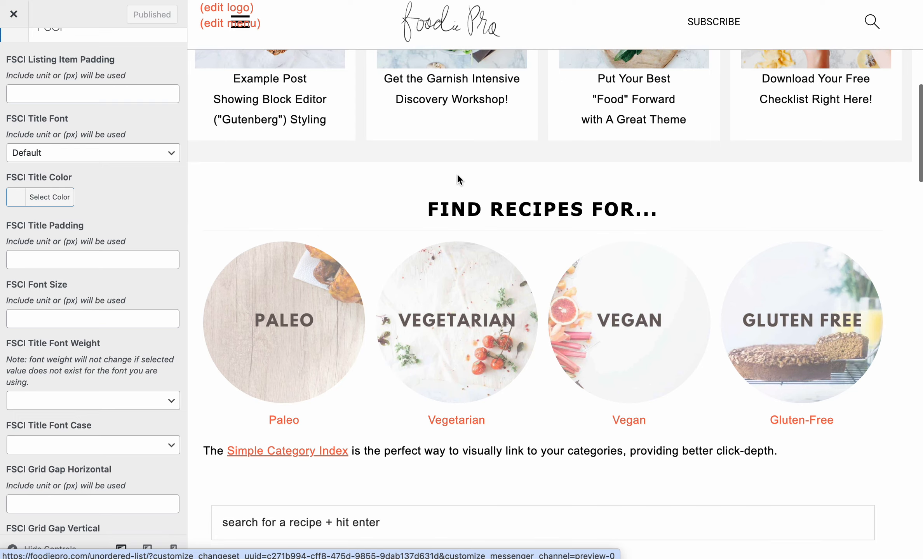
left_click(83, 96)
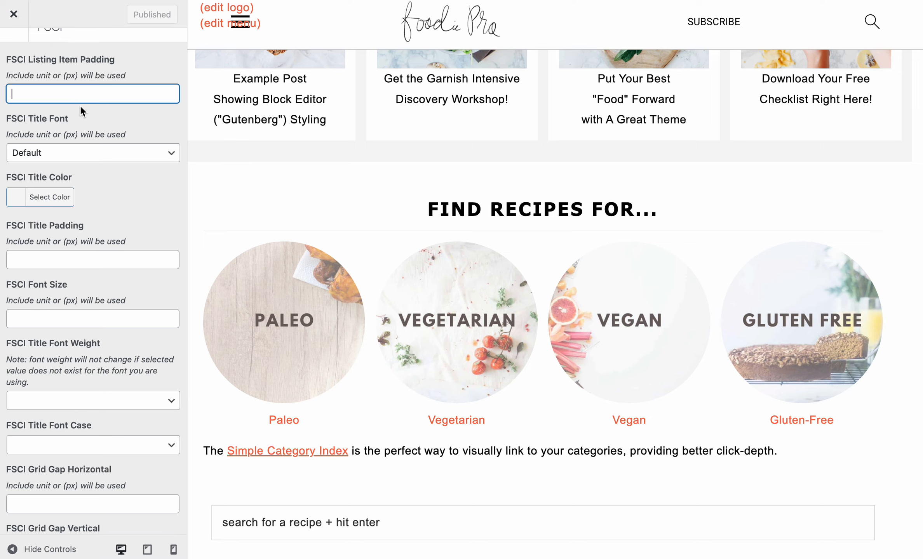
type("50")
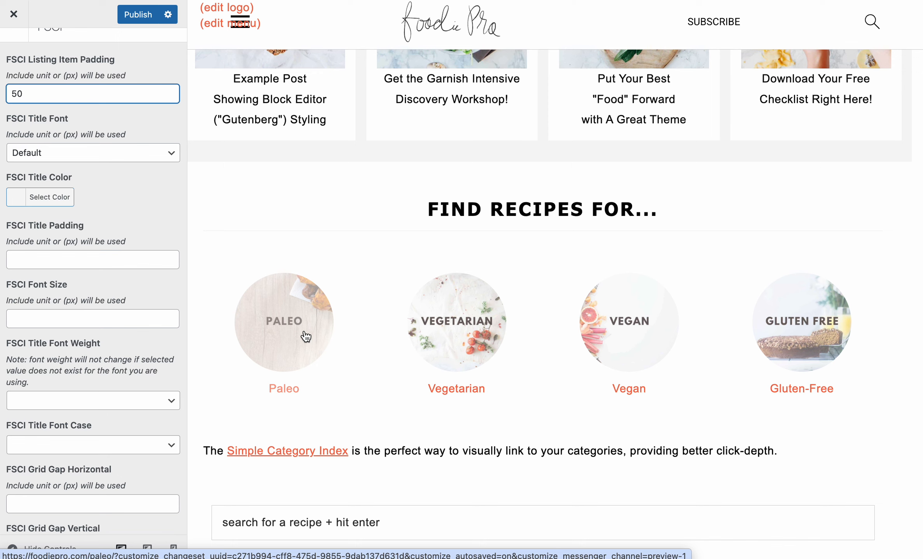
key("BackSpace")
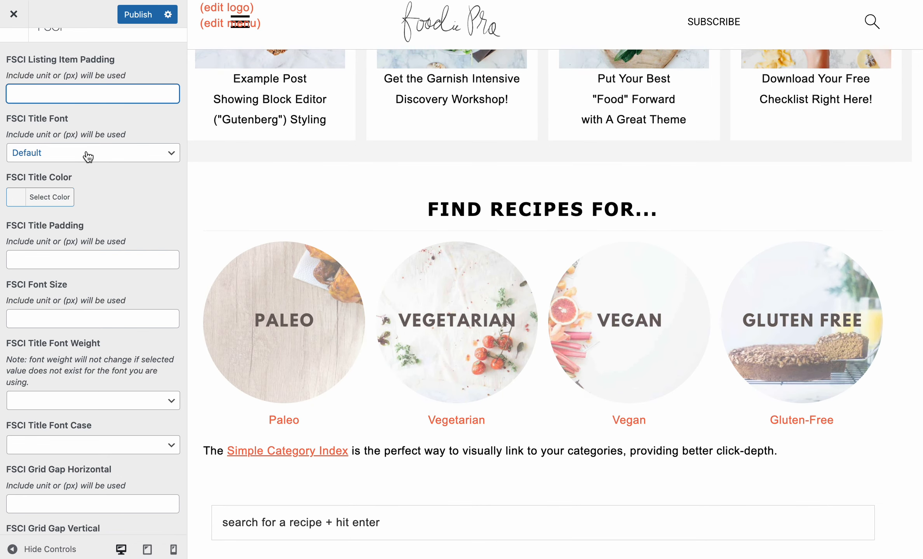
- Try Heading Font as the FSCI title font and return the setting to Default
left_click(86, 155)
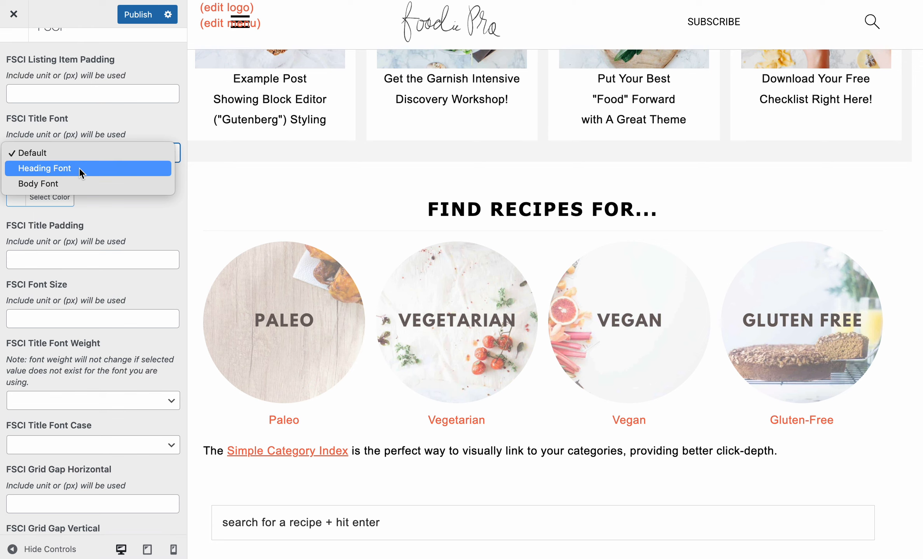
left_click(79, 168)
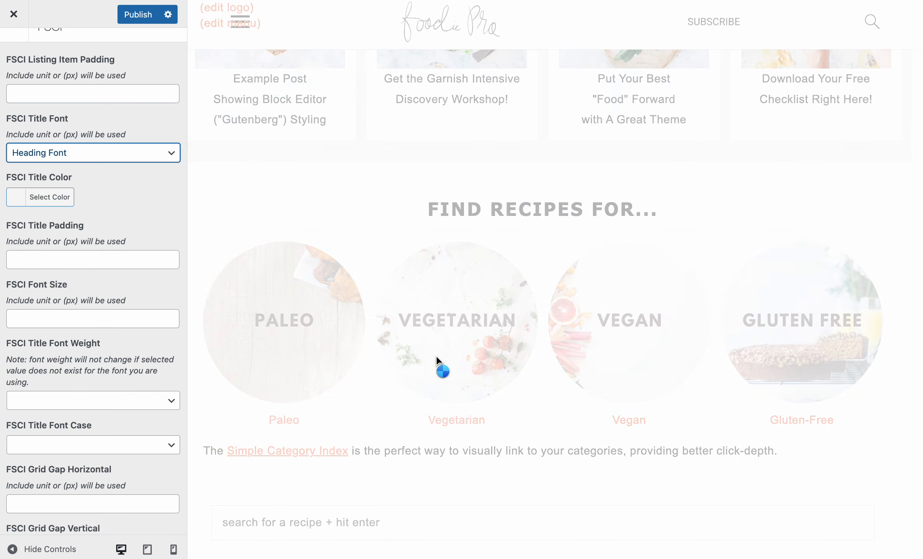
scroll(437, 357, "down", 3)
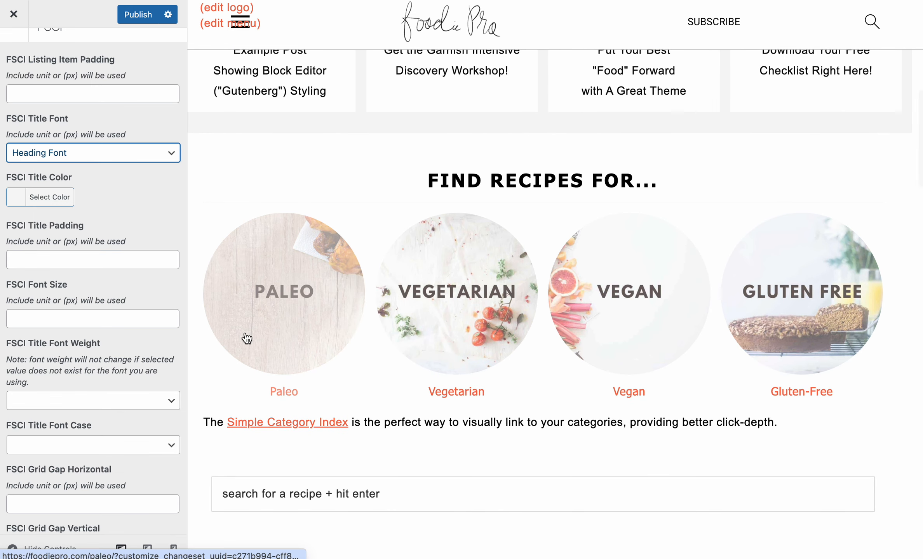
left_click(60, 160)
left_click(63, 137)
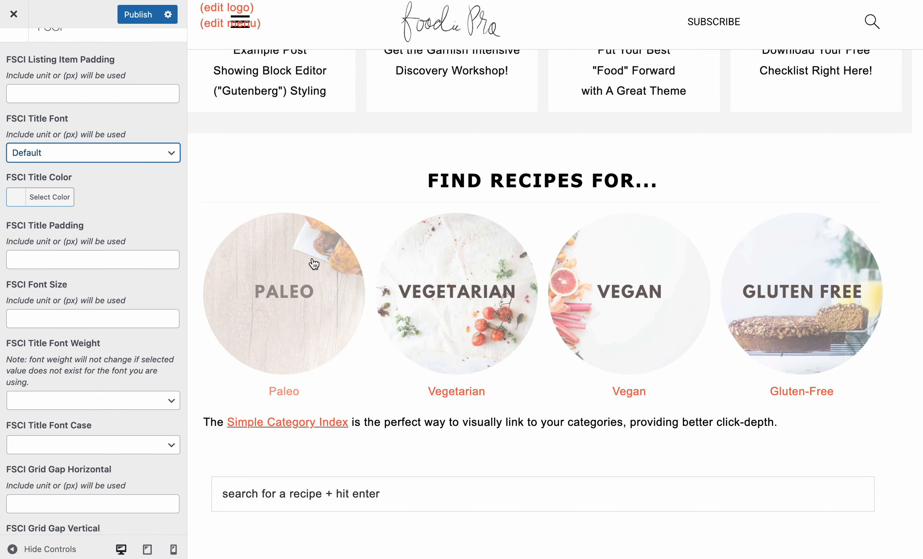
- Set the FSCI title color to near-black #0a0a0a
left_click(16, 198)
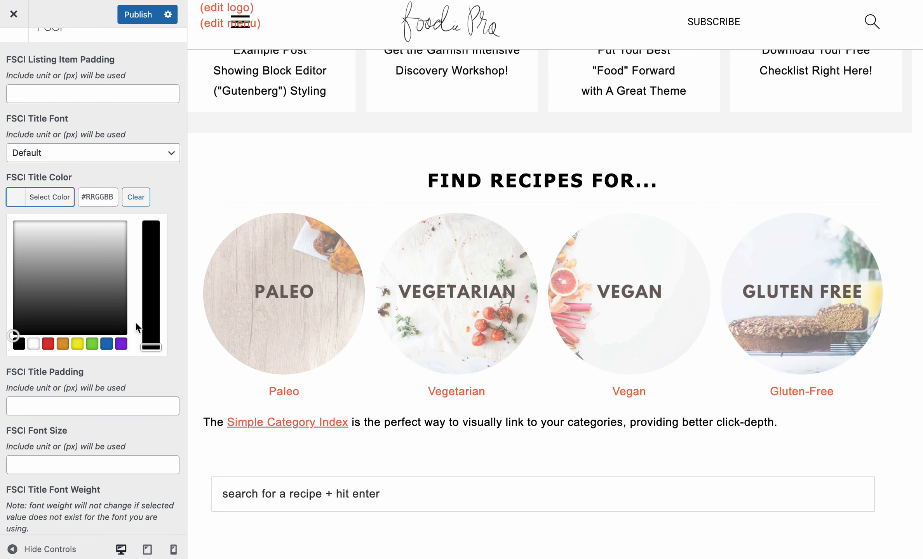
left_click(123, 331)
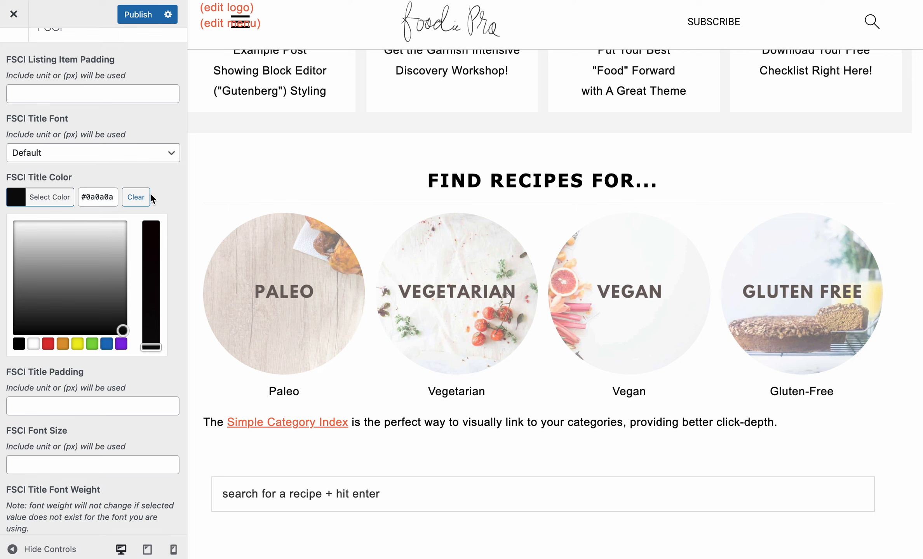
left_click(151, 174)
- Set the FSCI font size to 26 and the FSCI title font weight to 800
scroll(136, 198, "down", 3)
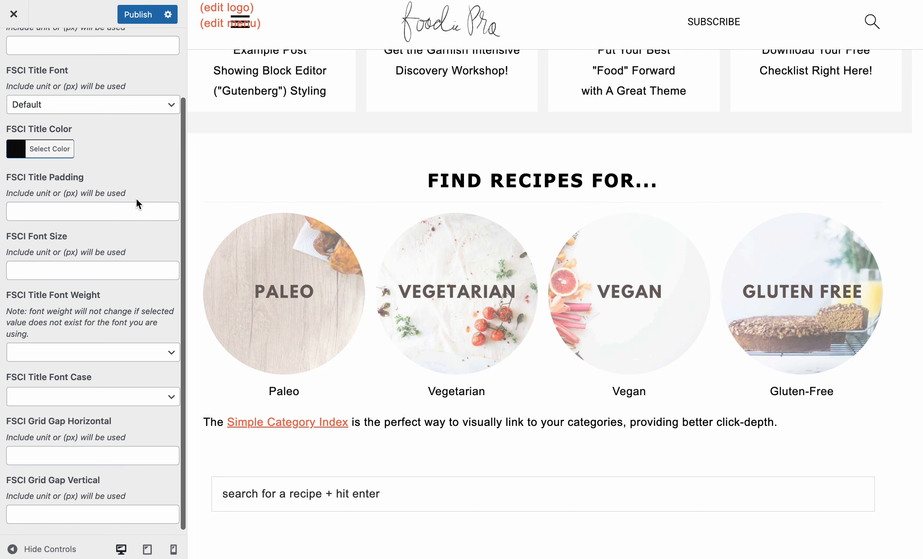
left_click(121, 271)
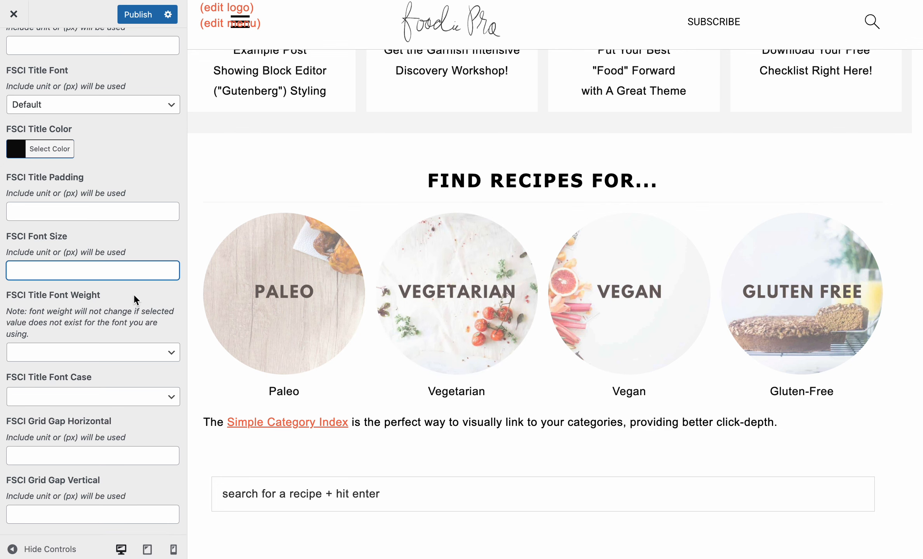
type("26")
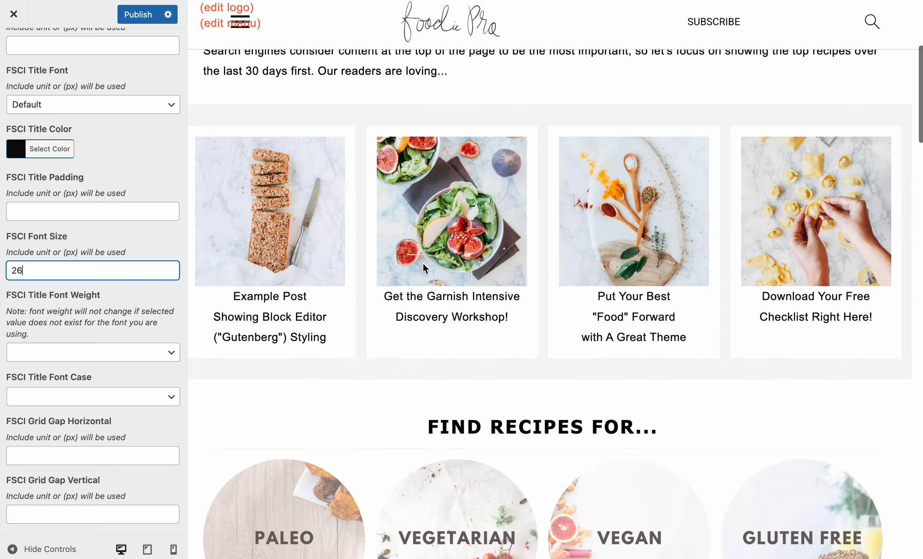
scroll(424, 269, "down", 3)
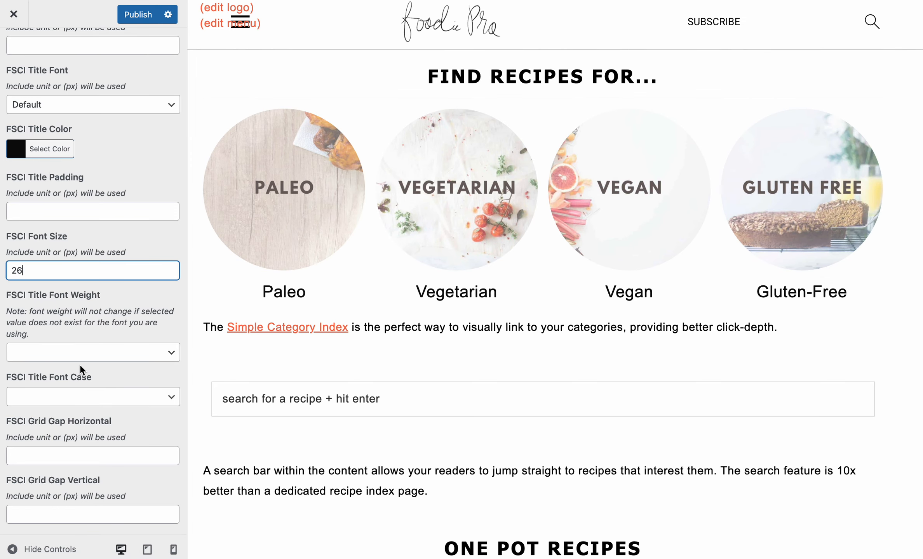
scroll(79, 364, "down", 1)
left_click(118, 342)
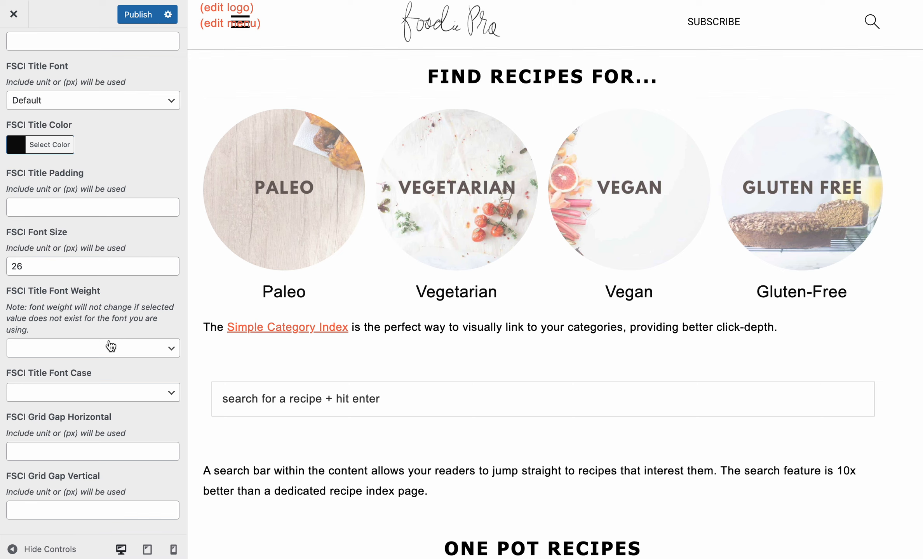
left_click(69, 458)
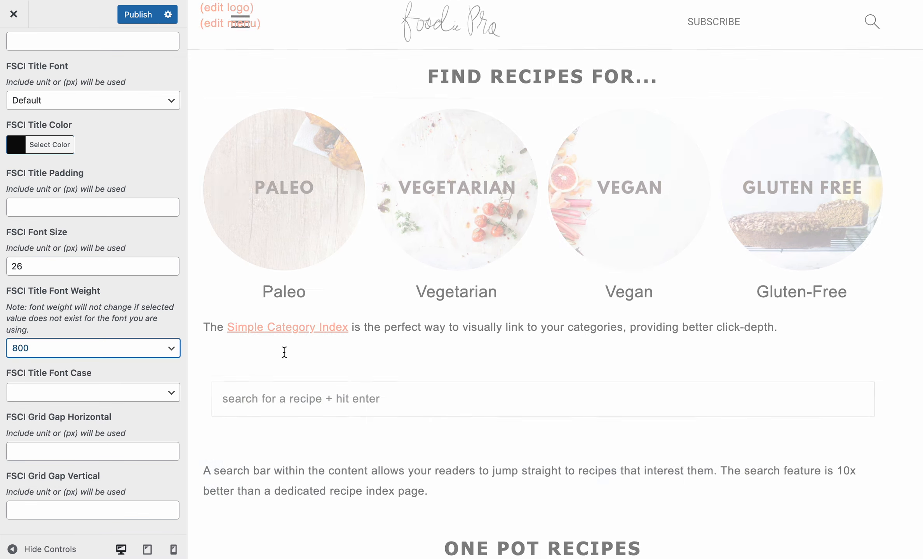
scroll(381, 314, "down", 1)
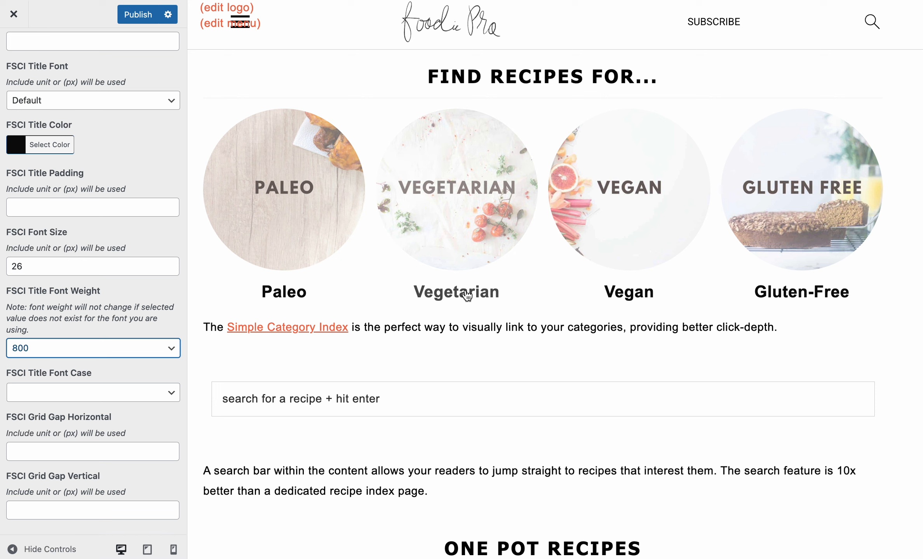
- Set the FSCI title padding to 15 and the FSCI title font case to Uppercase
left_click(86, 204)
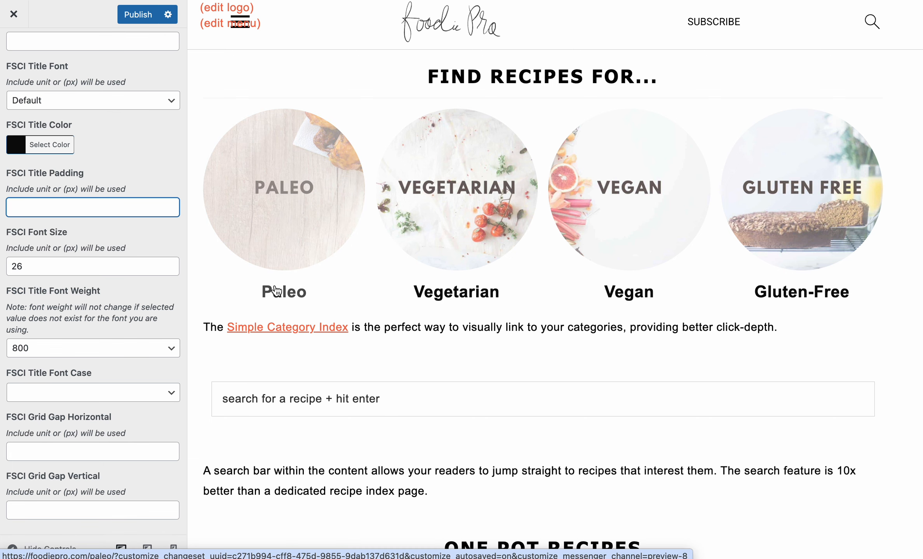
type("5")
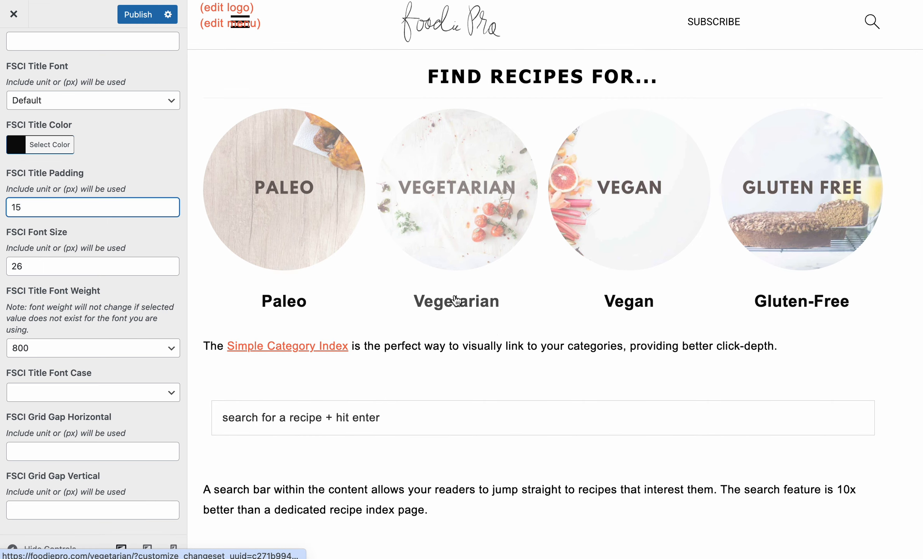
left_click(64, 392)
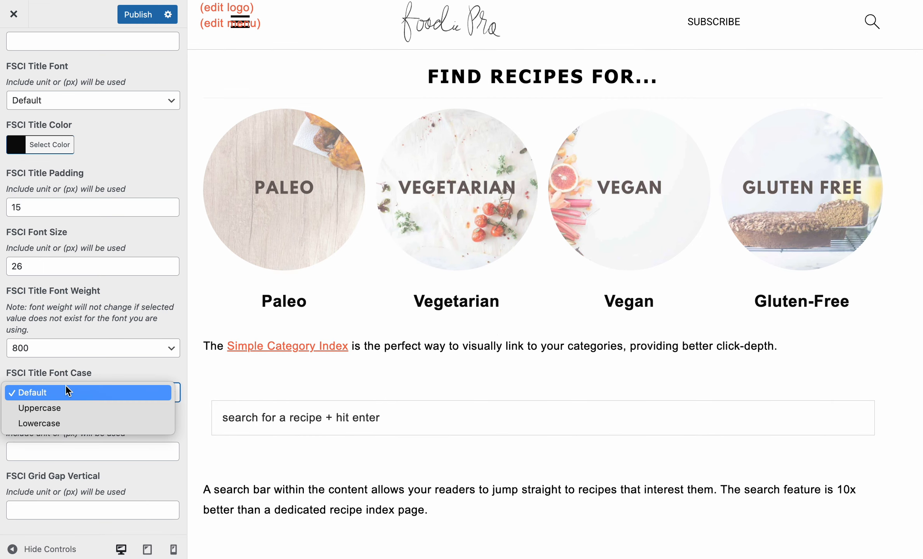
left_click(54, 409)
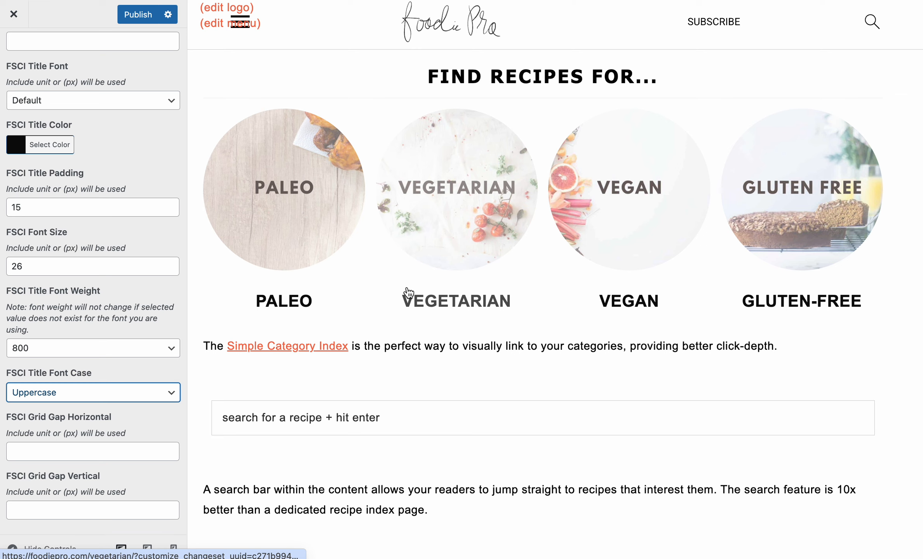
scroll(490, 301, "up", 2)
left_click_drag(428, 111, 618, 113)
left_click(618, 113)
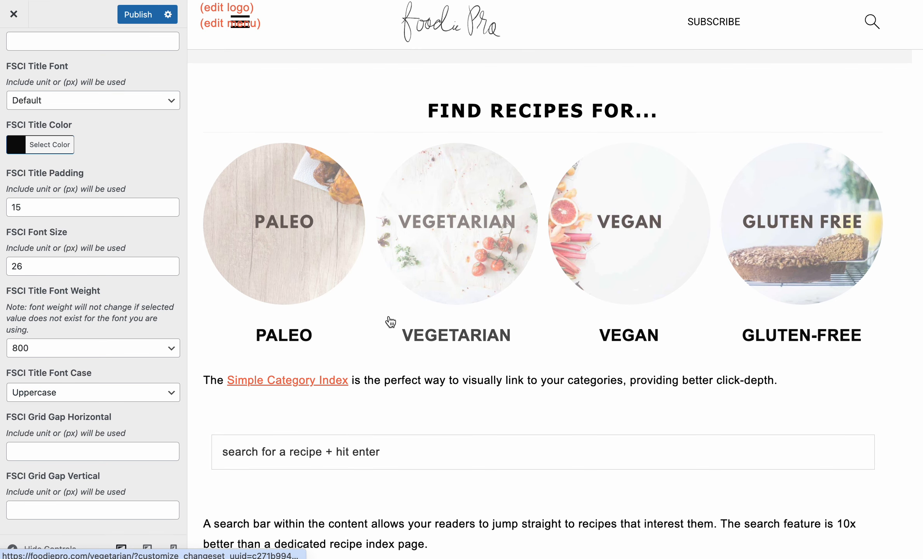
- Try Lowercase as the FSCI title font case and switch it back to Uppercase
scroll(391, 322, "down", 2)
left_click(153, 395)
left_click(147, 405)
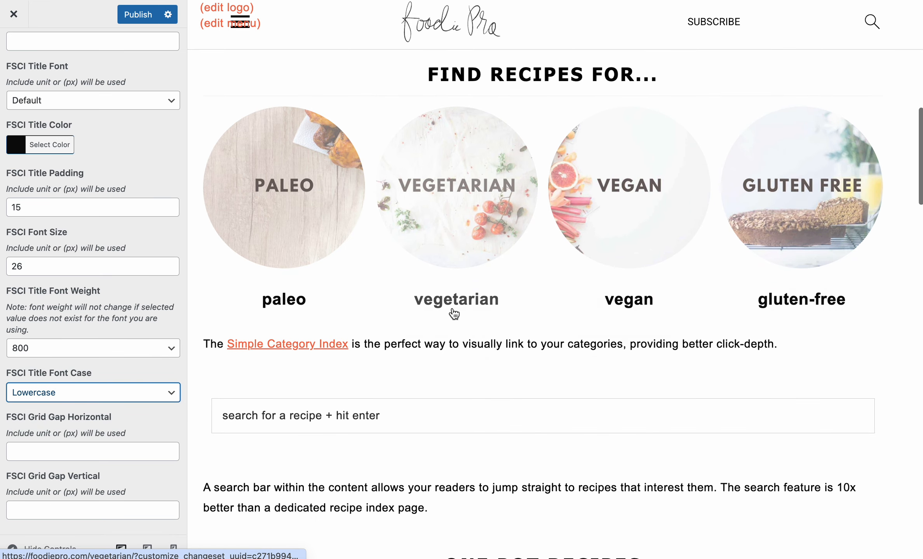
left_click(112, 392)
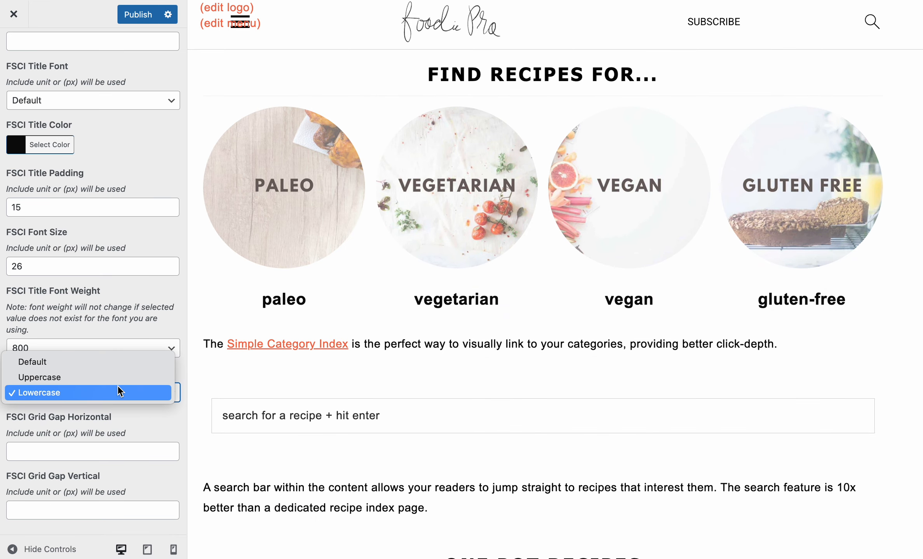
left_click(119, 379)
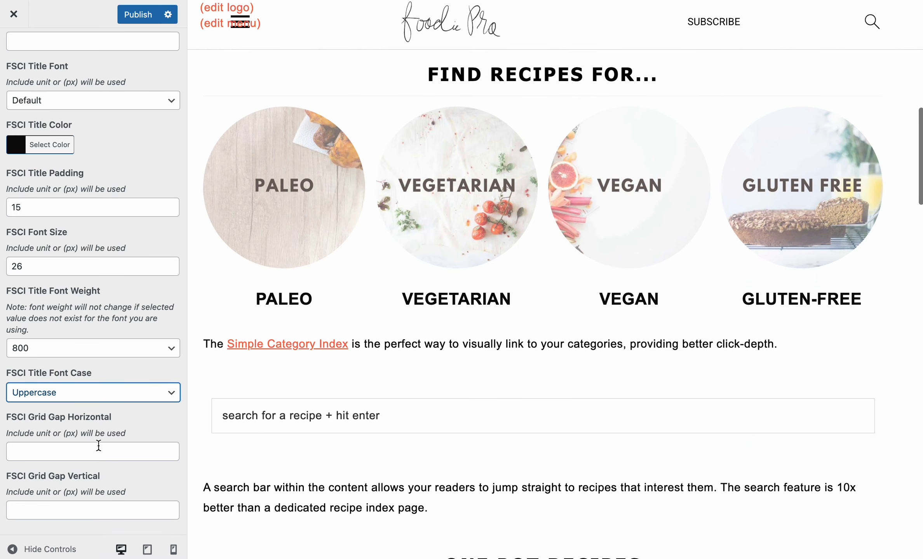
- Set the FSCI horizontal grid gap to 40
left_click(98, 446)
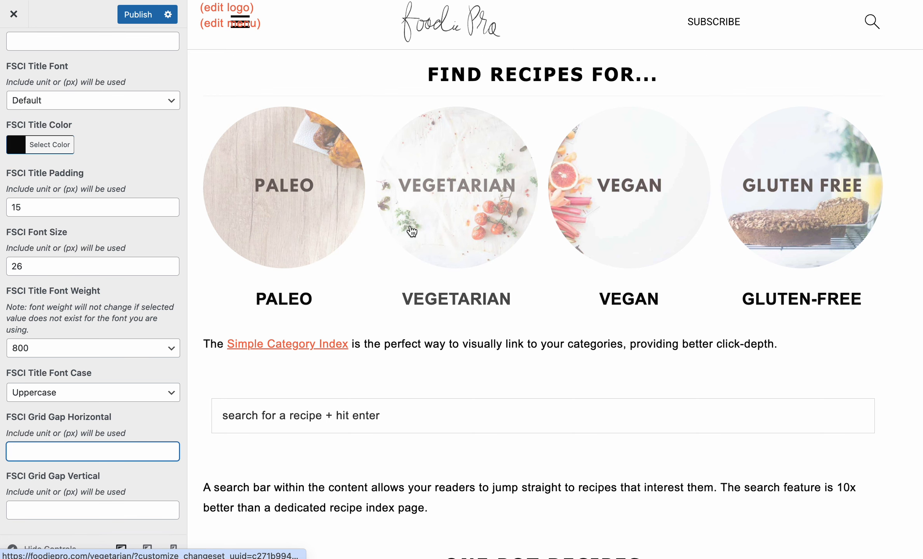
scroll(440, 217, "down", 10)
scroll(440, 248, "up", 10)
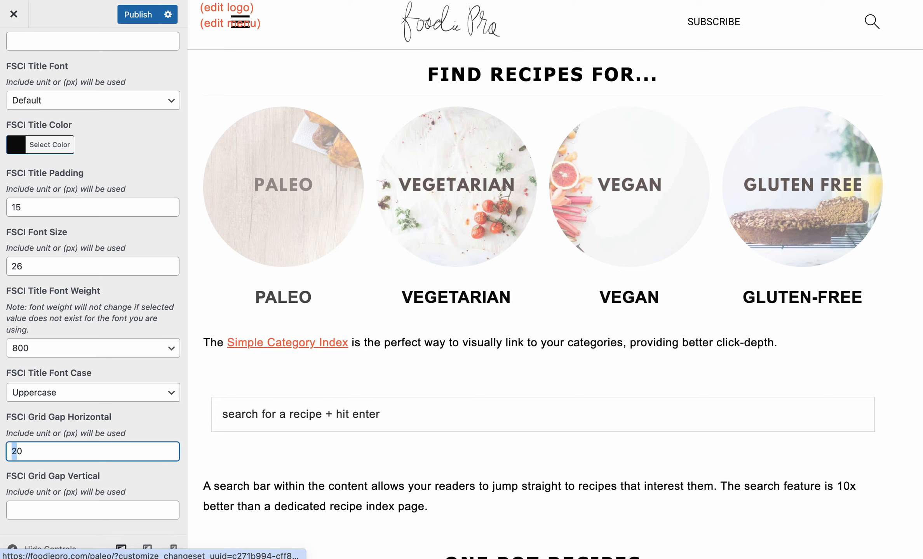
type("3")
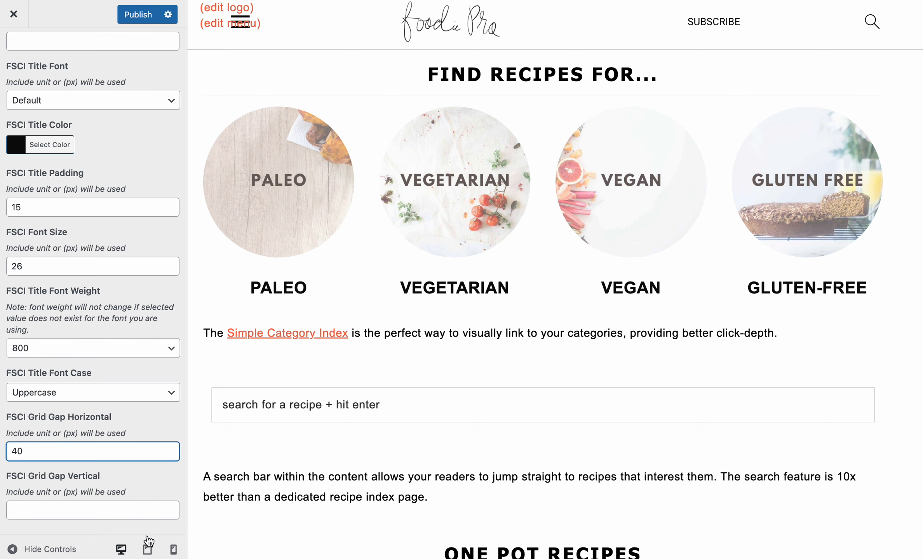
- Preview the page in mobile size and examine the category titles and the spacing of the recipe categories
left_click(173, 549)
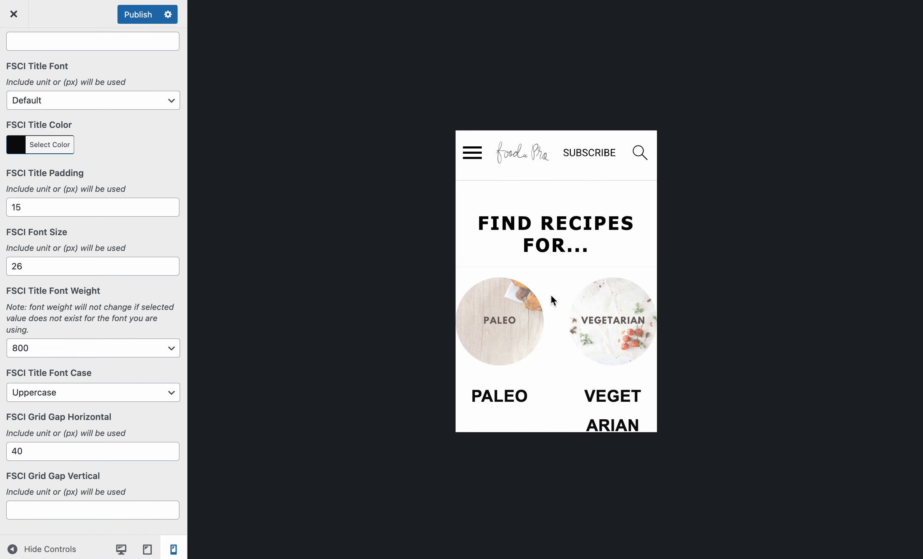
scroll(550, 294, "down", 3)
scroll(558, 231, "down", 3)
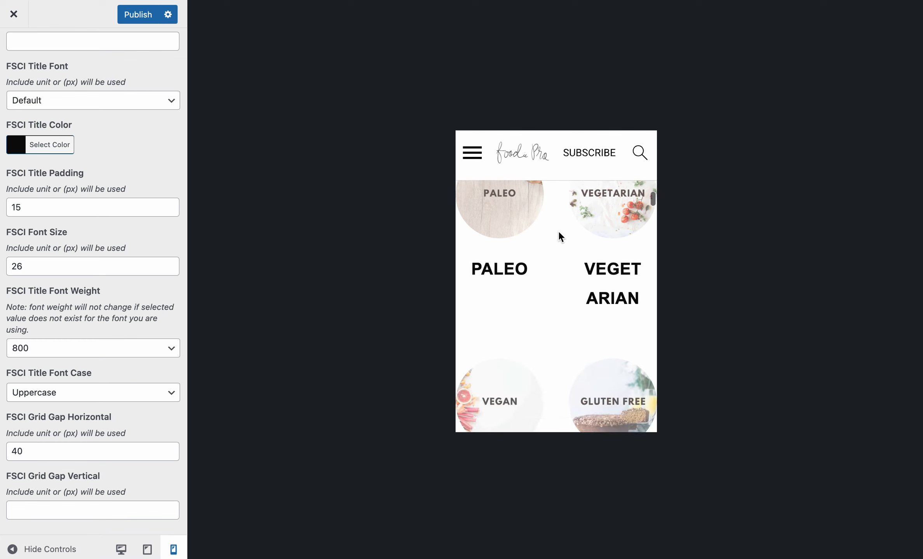
scroll(559, 233, "up", 2)
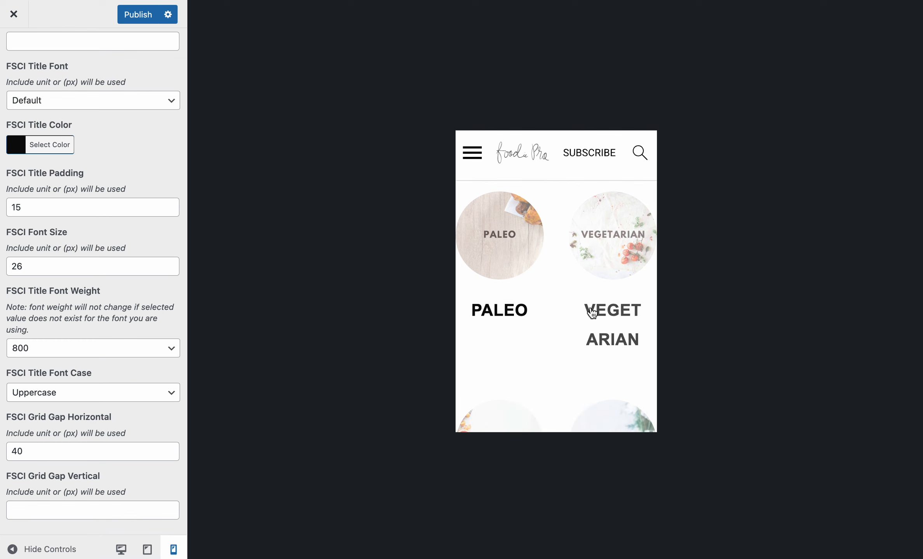
- Reduce the FSCI horizontal grid gap to 20 and set the FSCI title font weight to 700
left_click(16, 453)
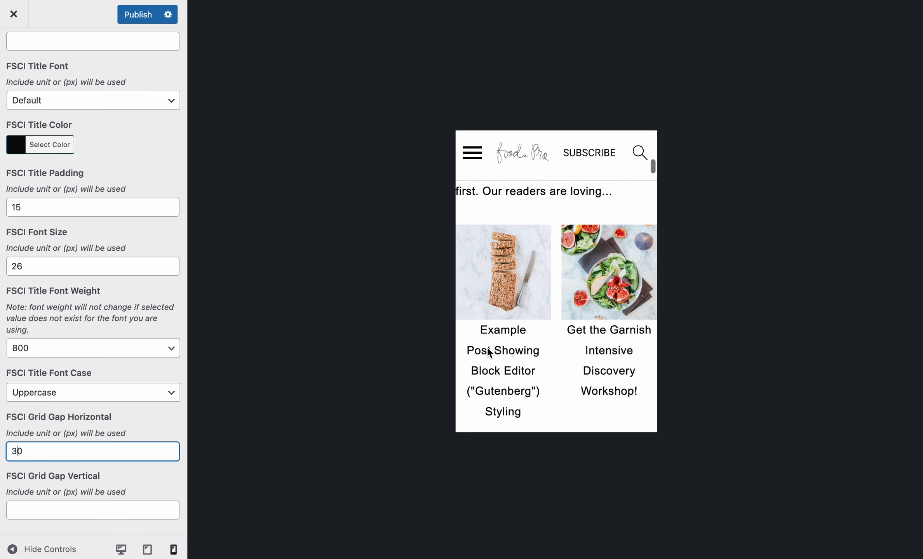
key("BackSpace")
type("2")
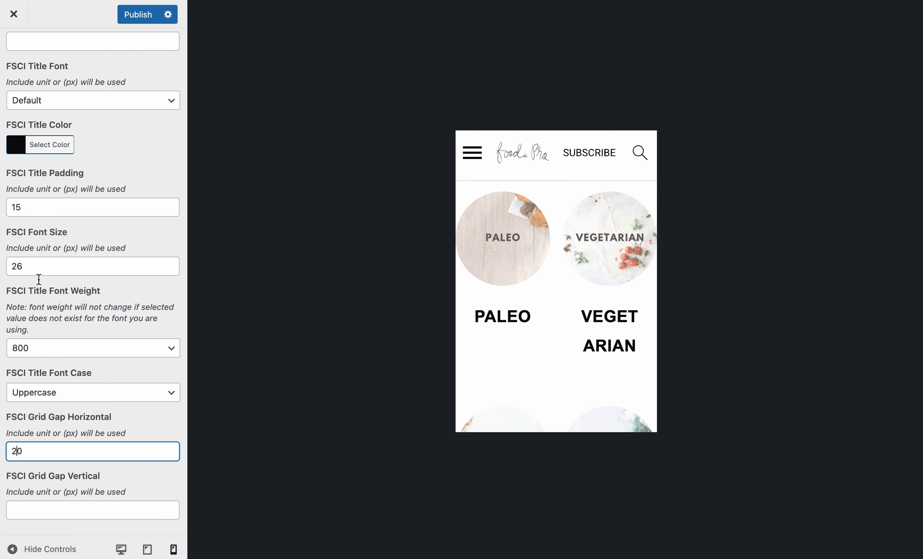
left_click(88, 352)
left_click(86, 331)
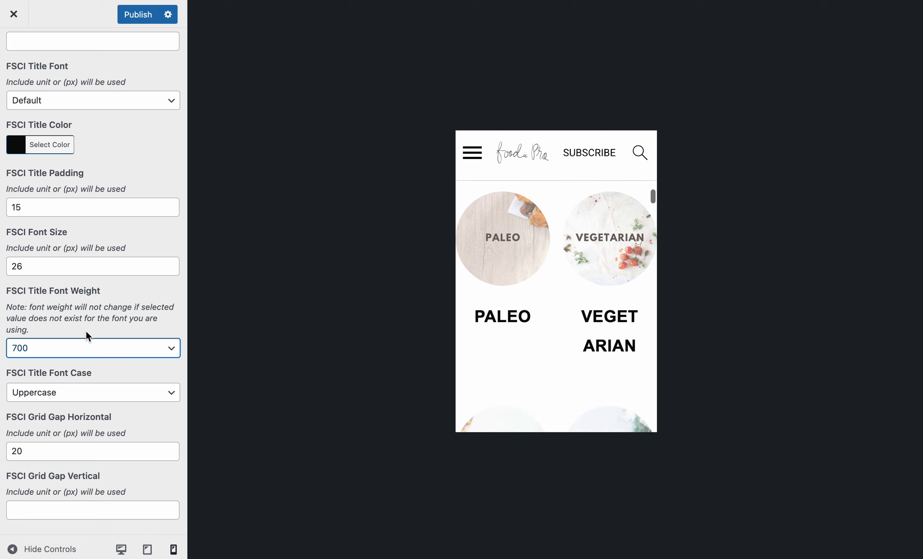
- Set the FSCI font size to 20 and check the category titles in the mobile preview
left_click(75, 266)
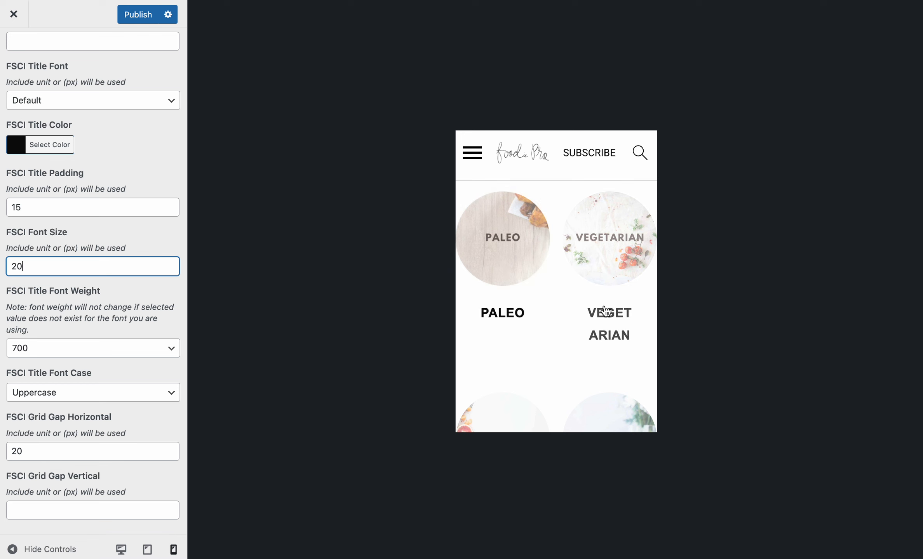
scroll(602, 315, "down", 3)
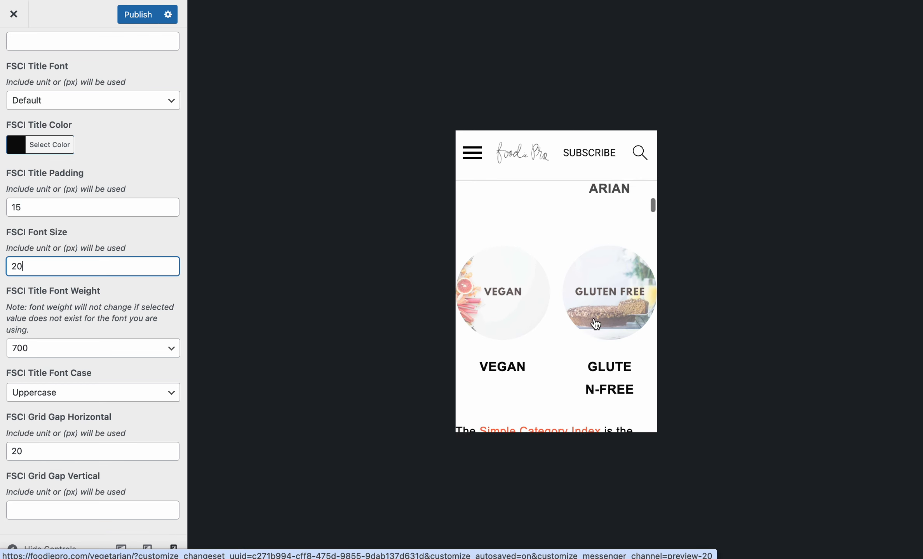
scroll(597, 323, "up", 3)
- Try 600 and 500 as the FSCI title font weight
left_click(64, 348)
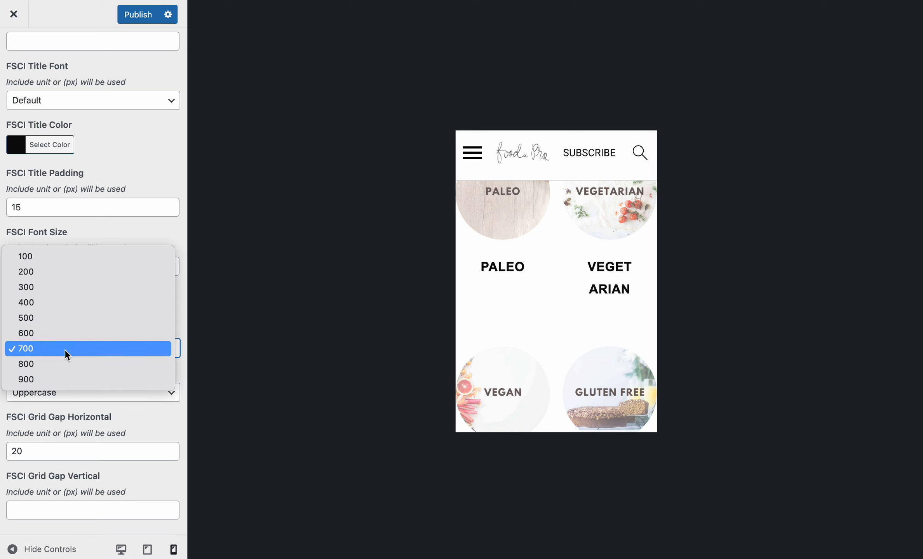
left_click(67, 337)
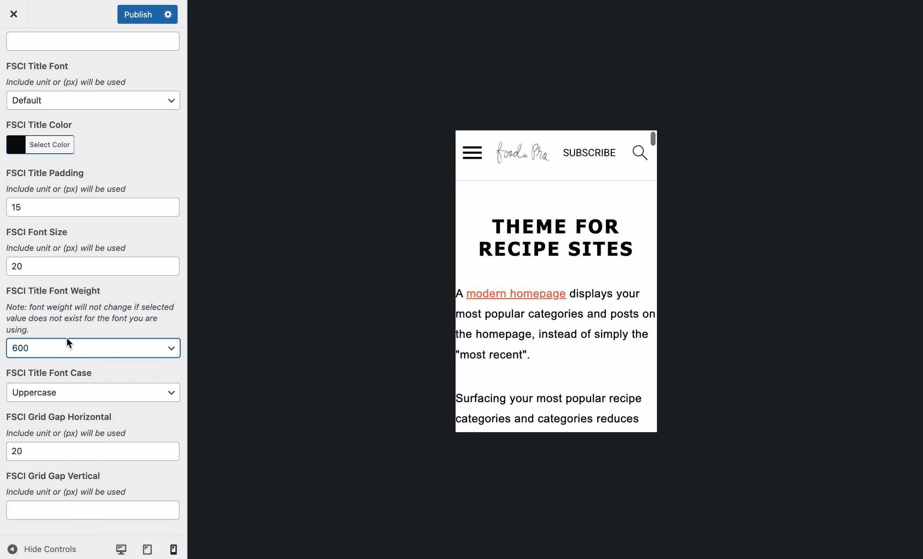
left_click(69, 350)
left_click(68, 334)
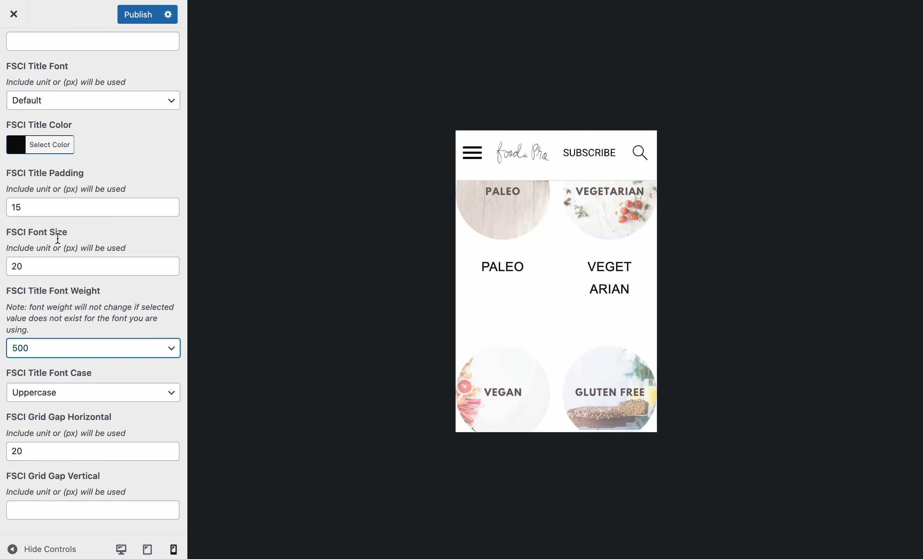
- Set the FSCI title padding to 8 and the title font weight to 700
double_click(56, 206)
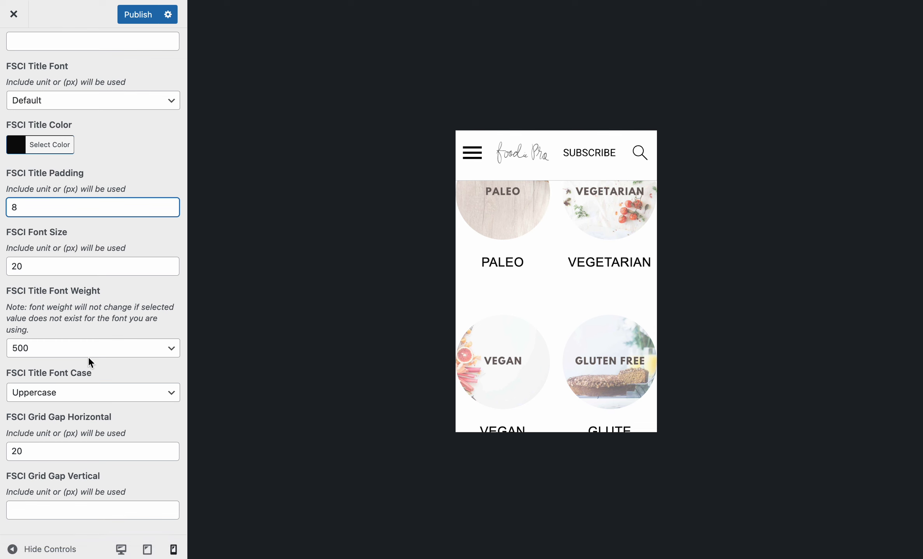
left_click(98, 350)
left_click(82, 380)
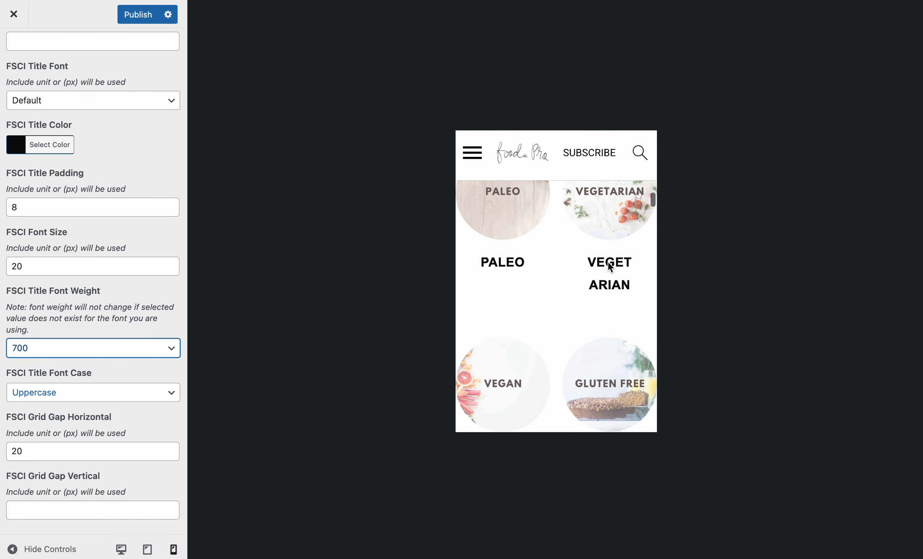
- Reduce the FSCI title padding to 4 and check how the category titles fit in the mobile preview
left_click(89, 211)
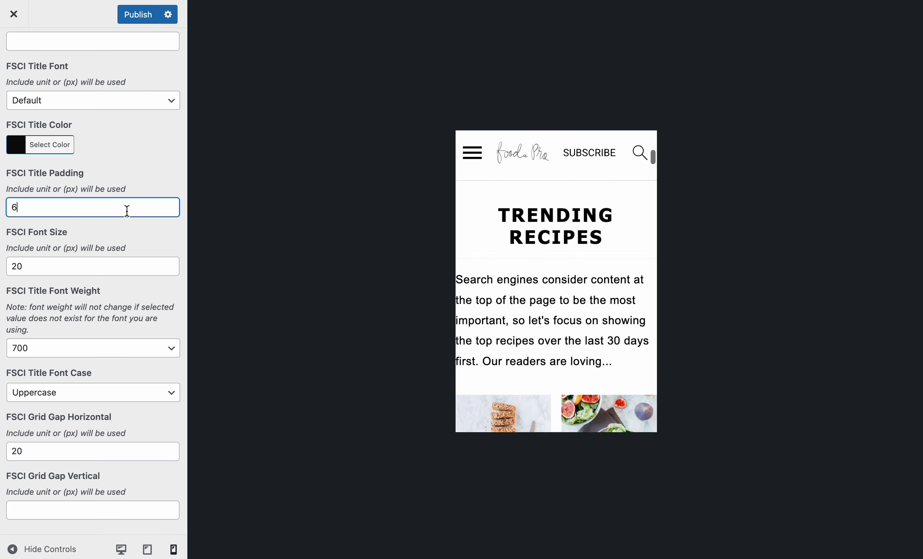
type("4")
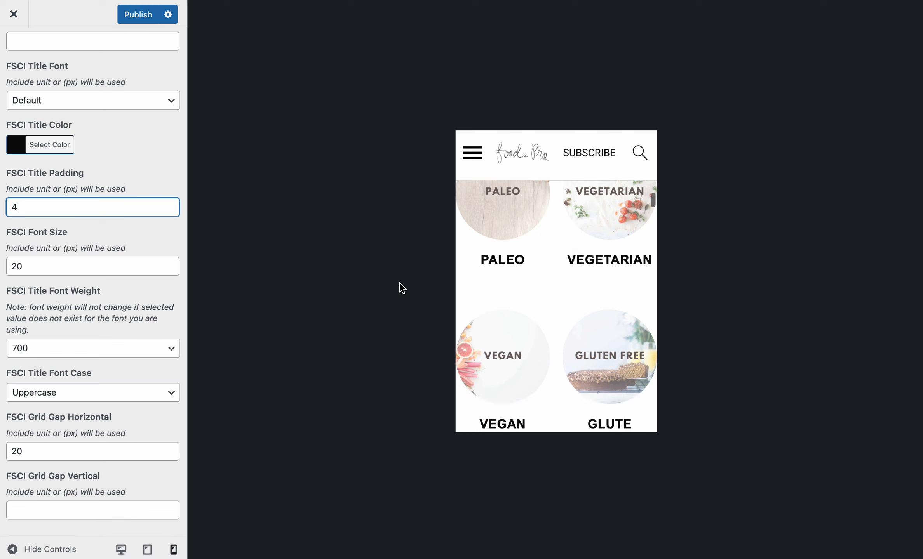
scroll(537, 278, "up", 2)
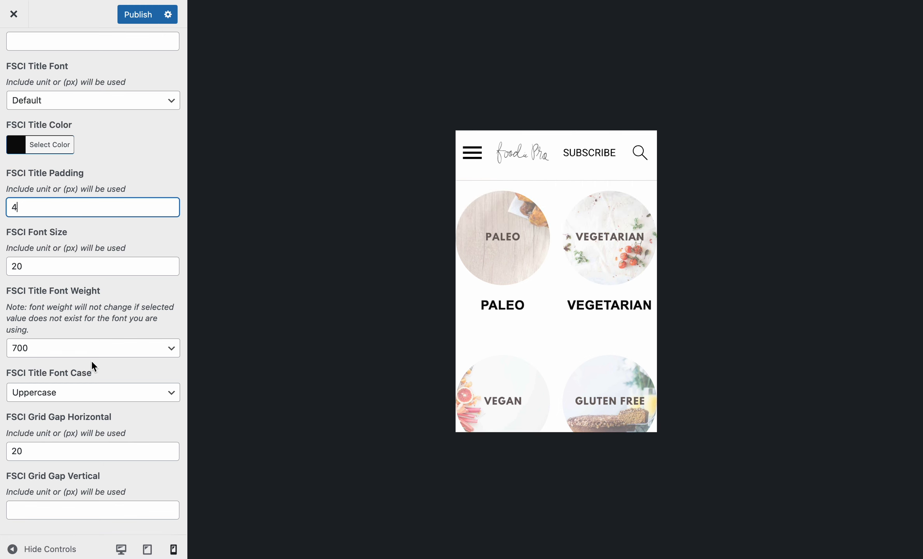
scroll(587, 352, "down", 2)
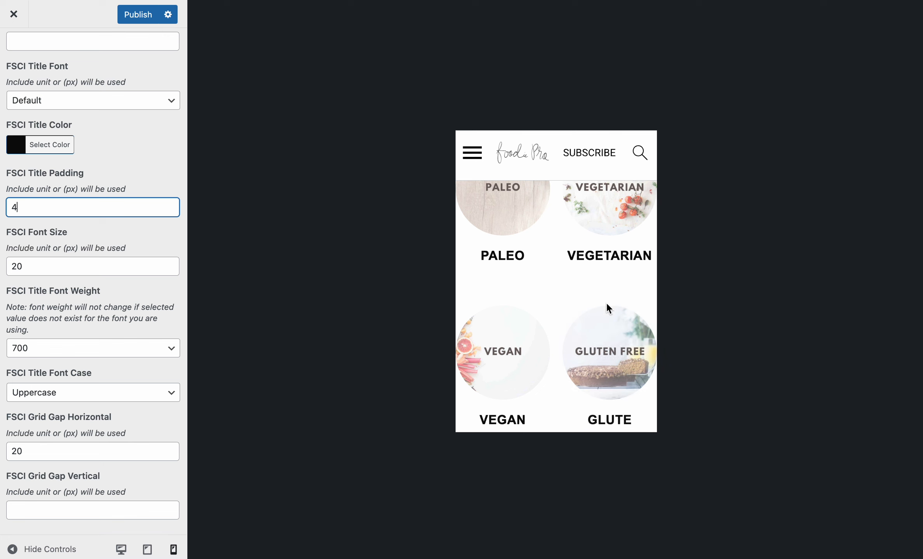
scroll(603, 289, "up", 3)
scroll(604, 290, "down", 6)
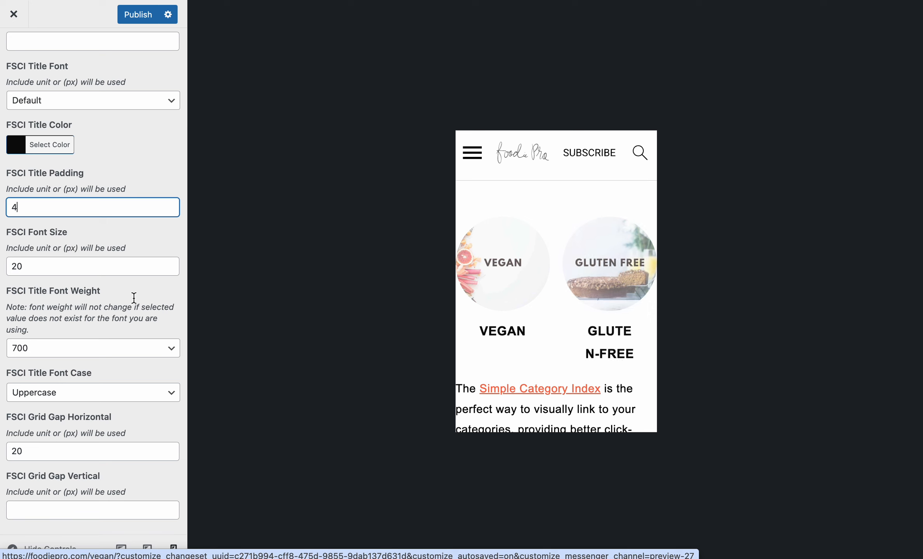
- Set the FSCI horizontal grid gap to 16 and check the category grid in the mobile preview
scroll(119, 272, "up", 3)
scroll(119, 272, "down", 3)
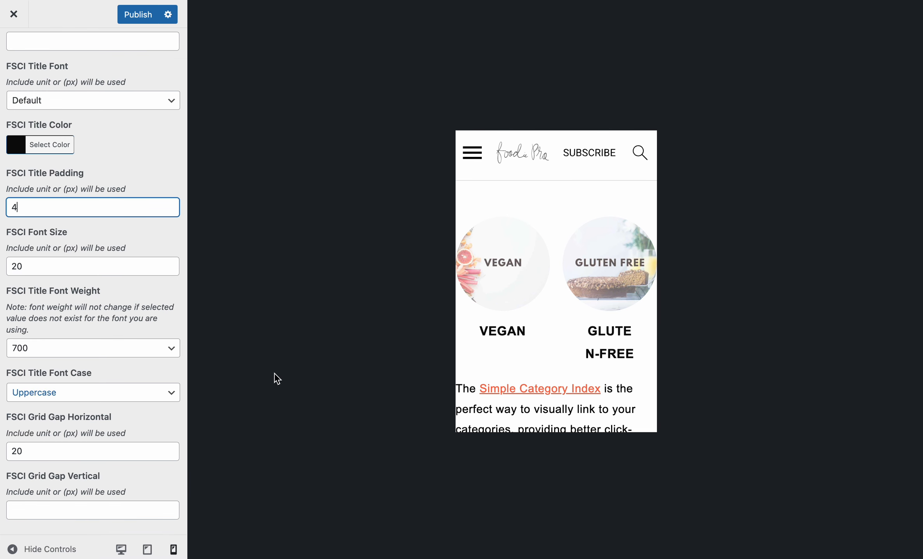
left_click_drag(53, 460, 2, 456)
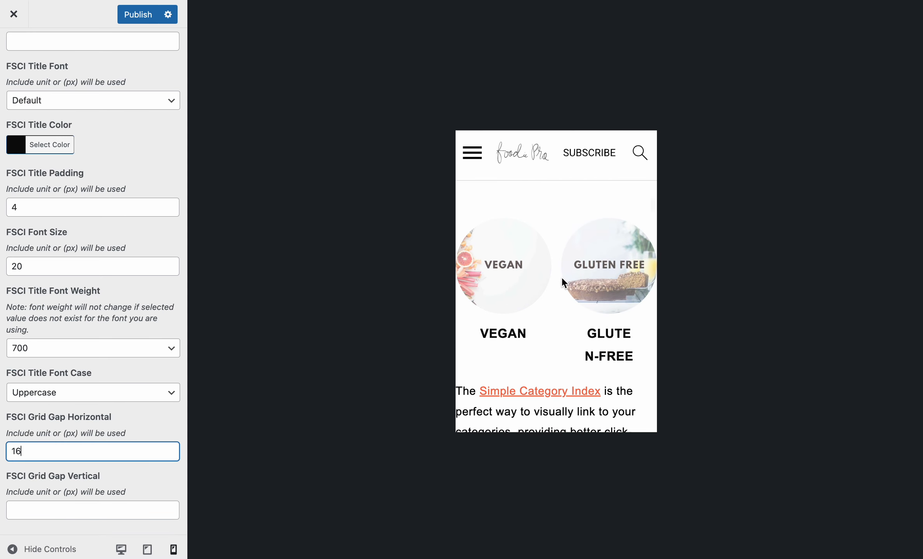
scroll(566, 291, "up", 4)
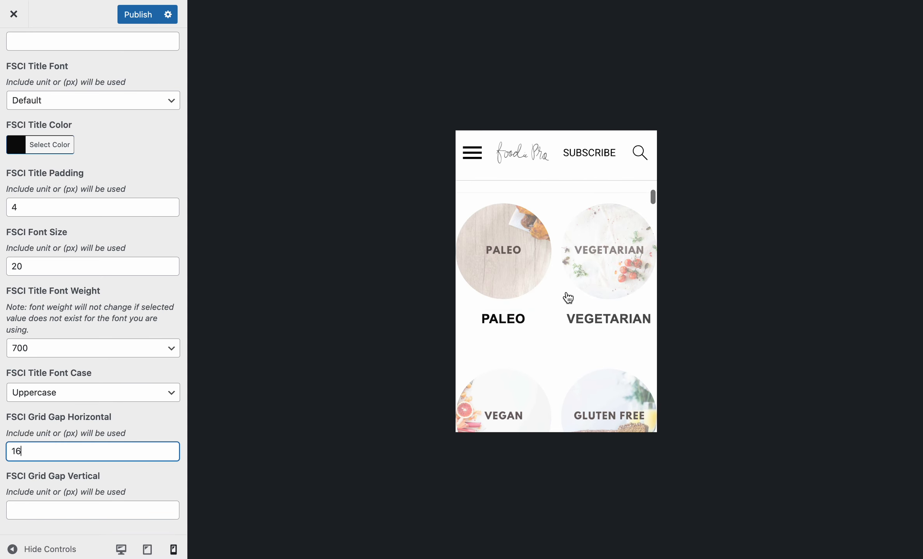
- Preview the page in desktop size and examine the titles and spacing of the recipe categories
left_click(122, 550)
scroll(695, 364, "up", 4)
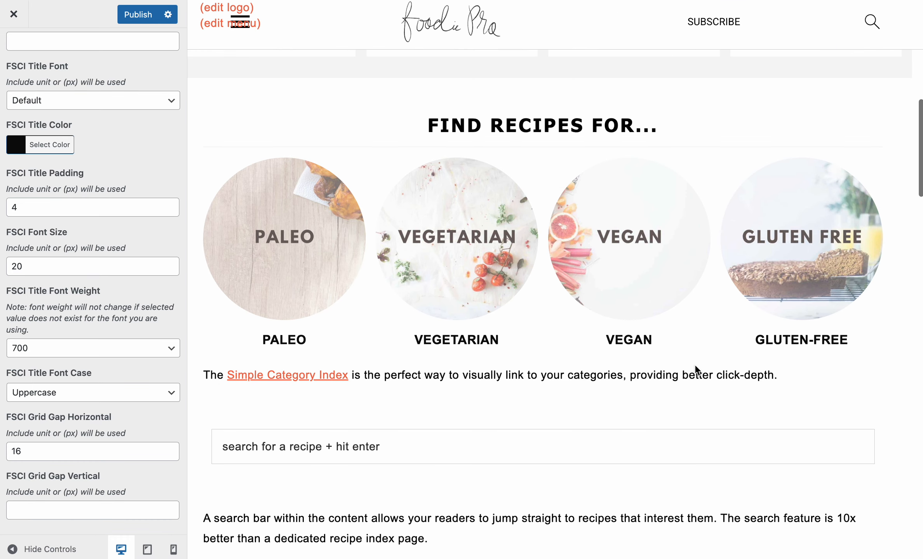
scroll(692, 359, "down", 2)
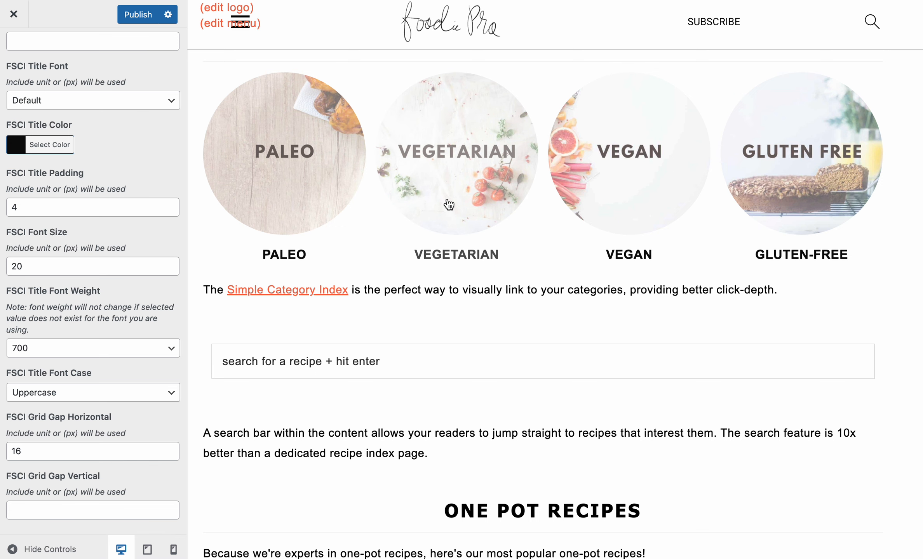
scroll(564, 205, "up", 1)
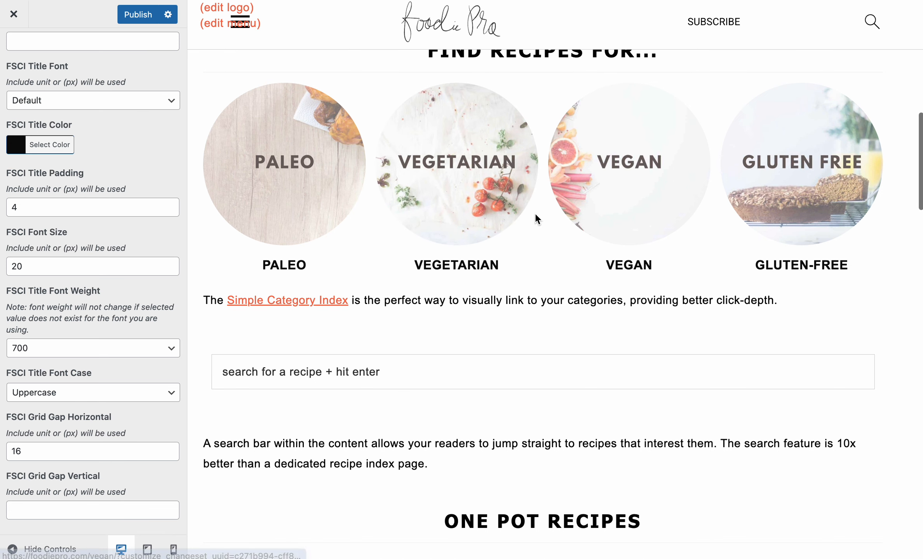
scroll(128, 213, "up", 3)
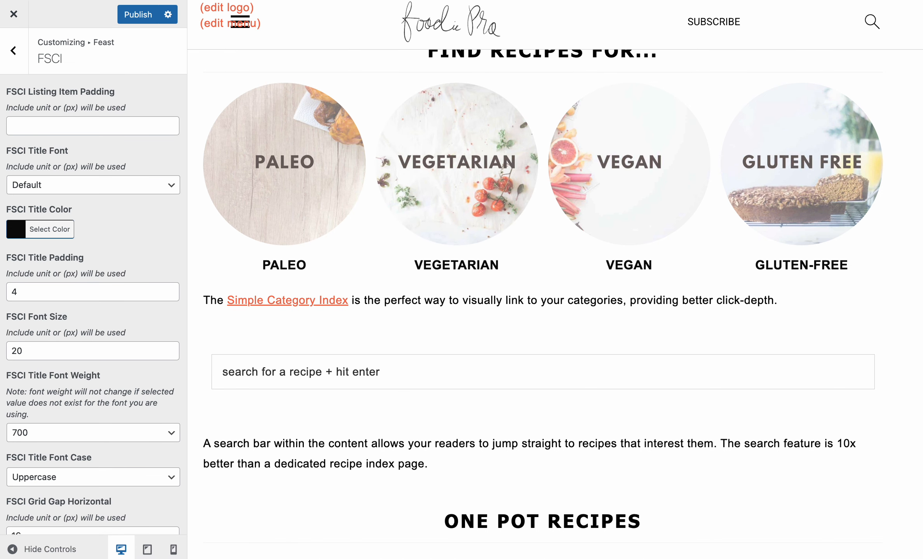